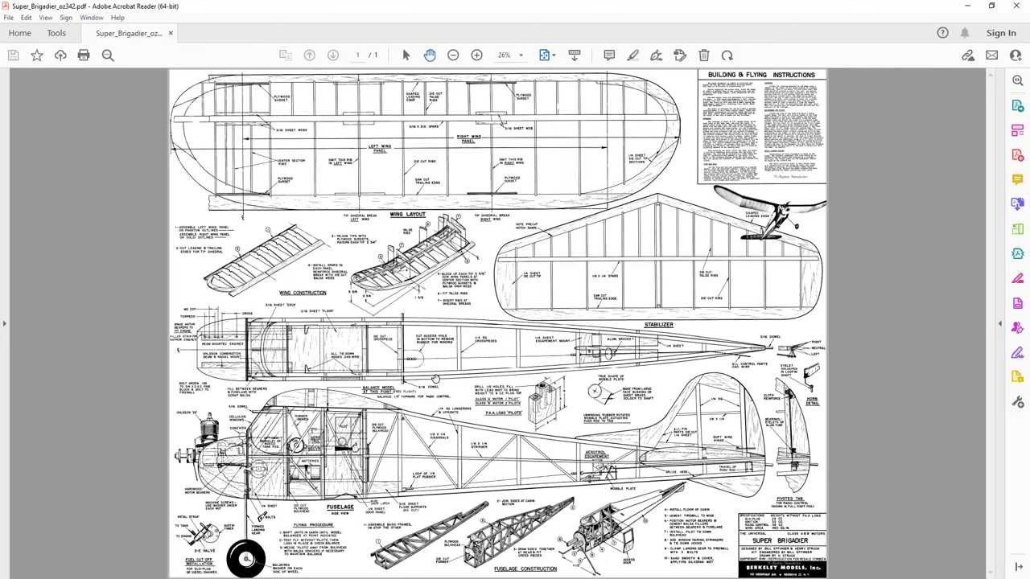
Open the print settings for the plan and set the Canon iX6800 paper size to A3 for the tiled poster printout.
left_click(9, 18)
left_click(32, 306)
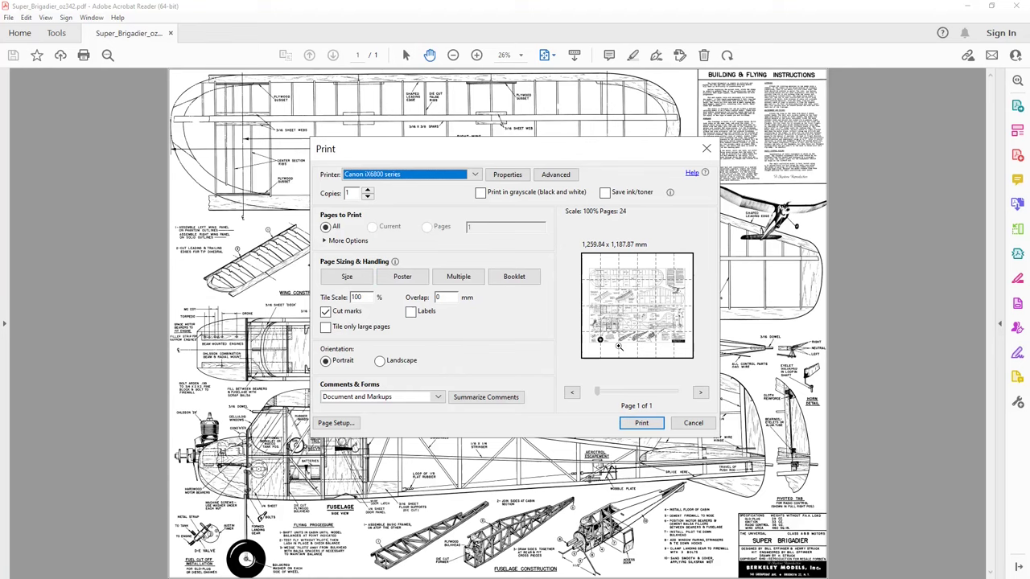
left_click(507, 179)
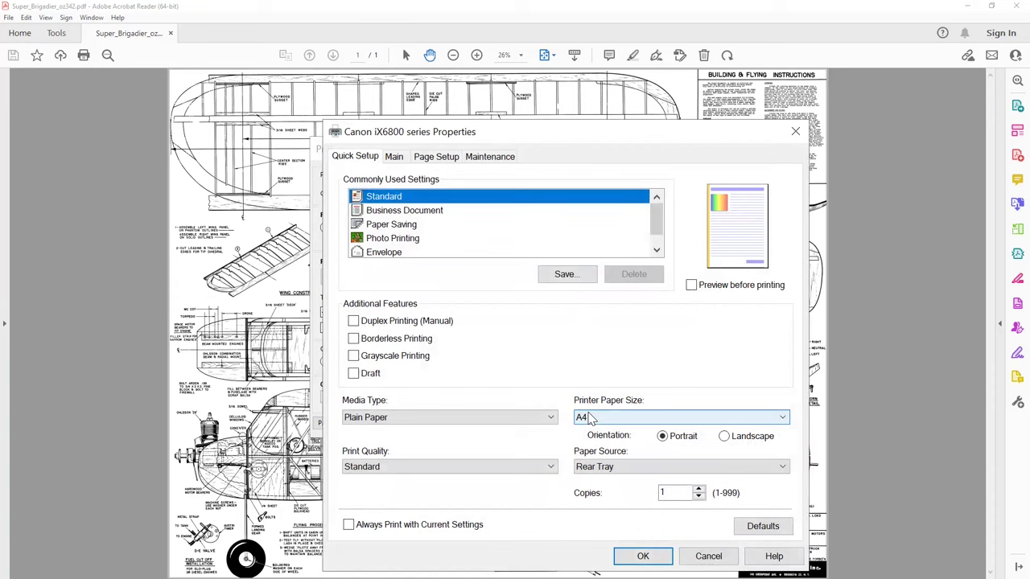
left_click(609, 417)
left_click(819, 235)
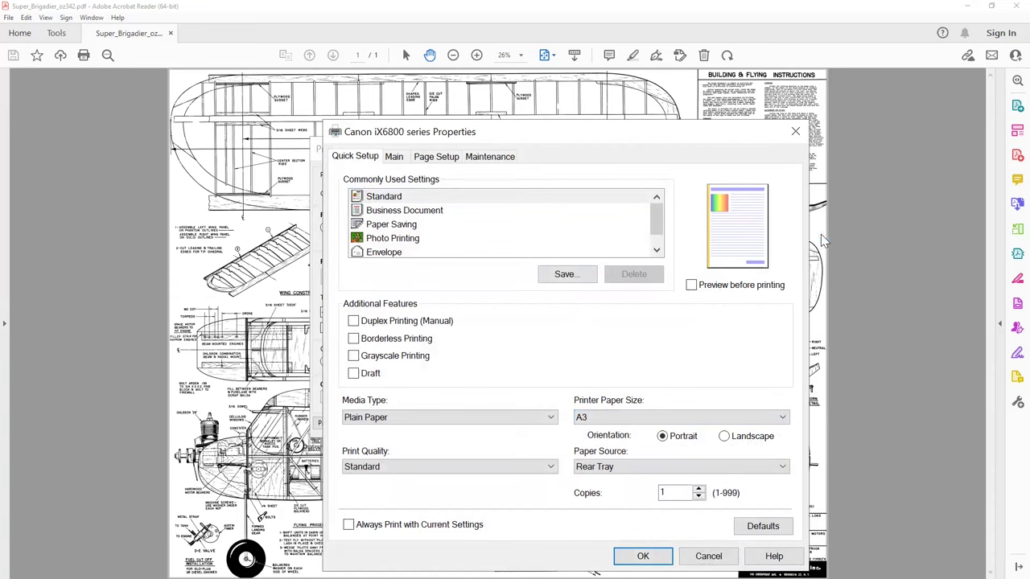
left_click(643, 556)
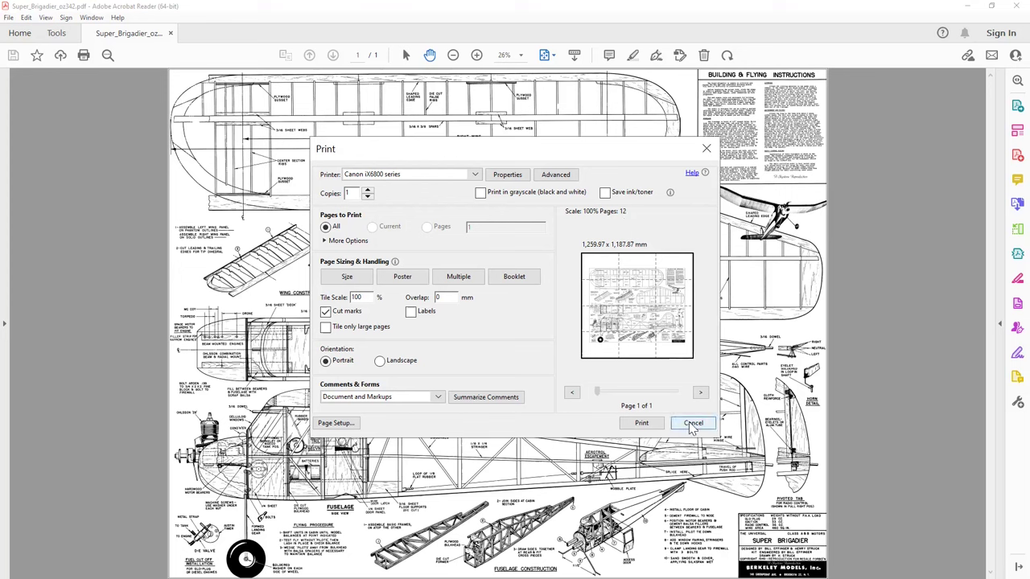
Set the printer paper size back to A4 and close the print settings without printing.
left_click(504, 175)
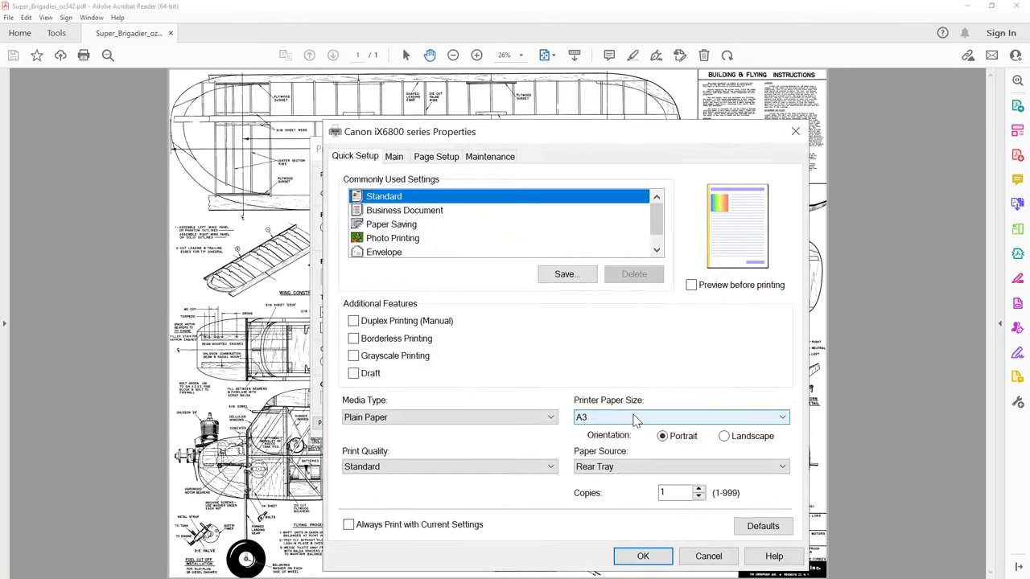
left_click(634, 417)
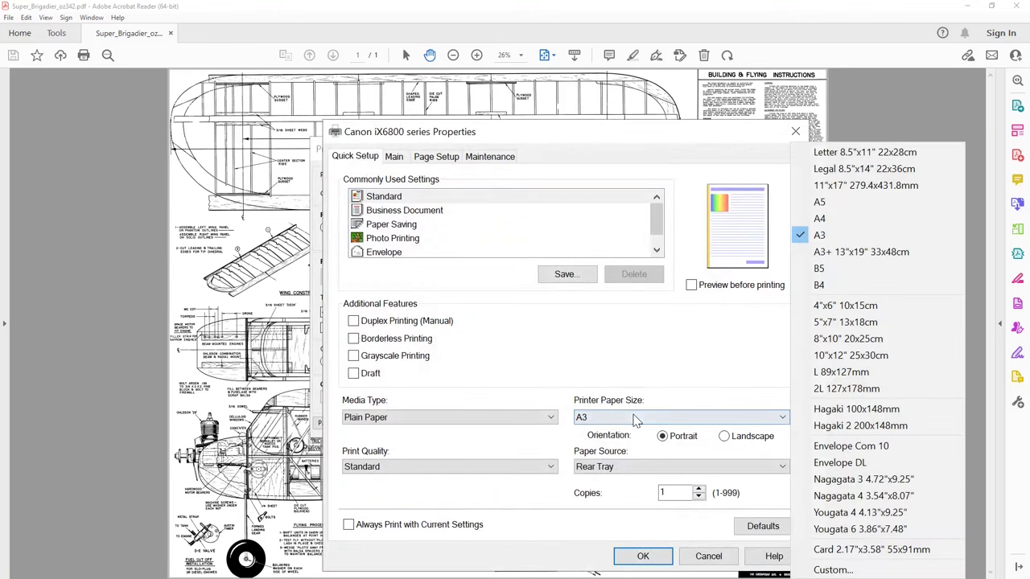
left_click(838, 219)
left_click(643, 556)
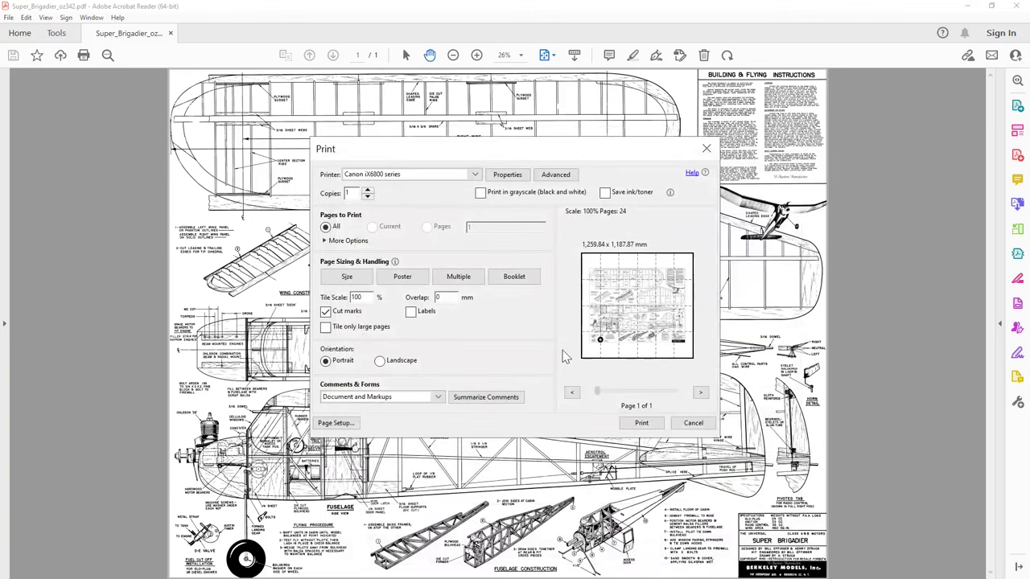
left_click(692, 423)
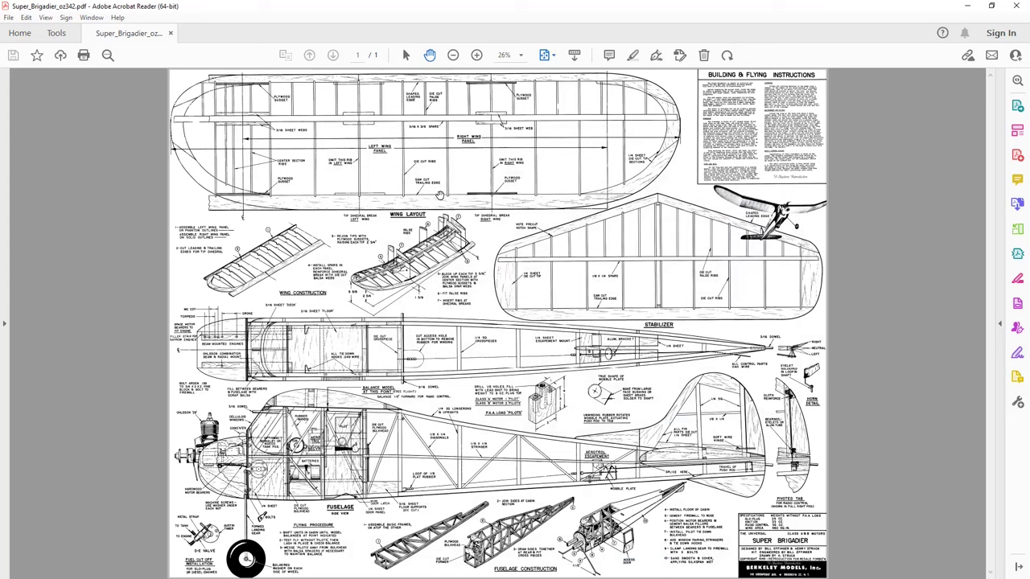
Examine the tiled print preview of the full plan, then leave without printing.
left_click(7, 19)
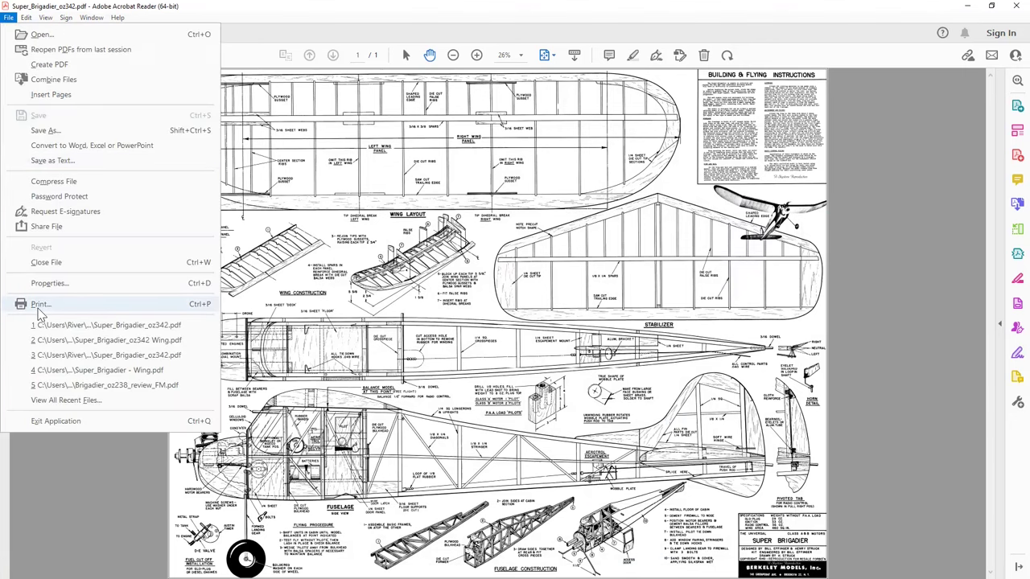
left_click(36, 306)
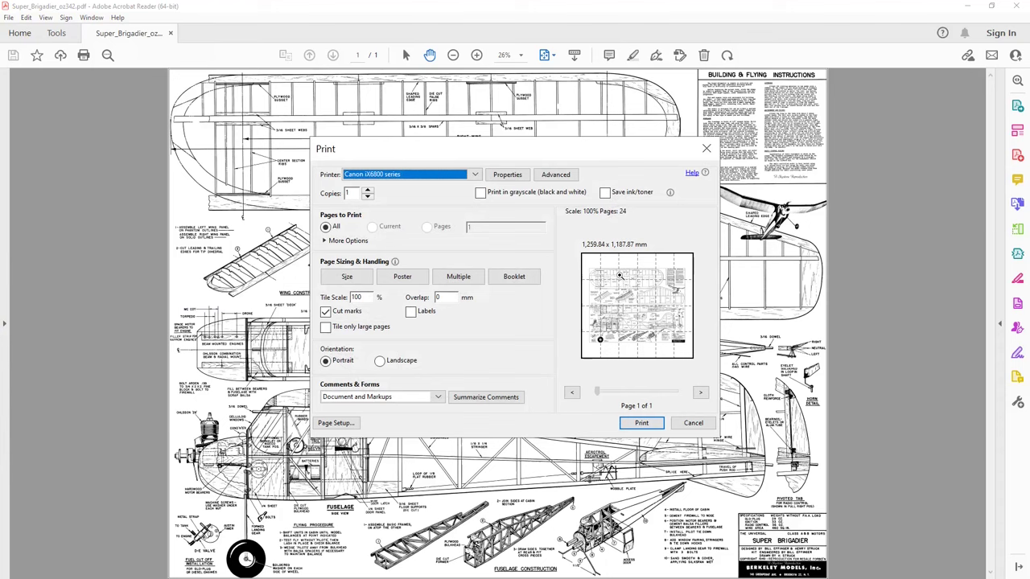
left_click(677, 425)
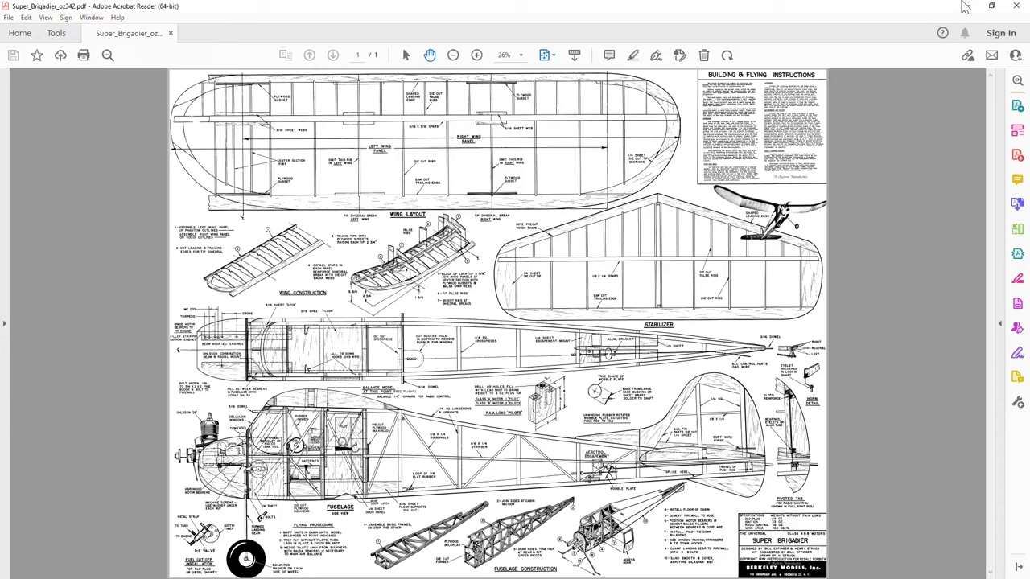
Close the plan and reopen Super_Brigadier_oz342.pdf from the desktop in PDF X, maximised with the whole page in view.
left_click(1014, 8)
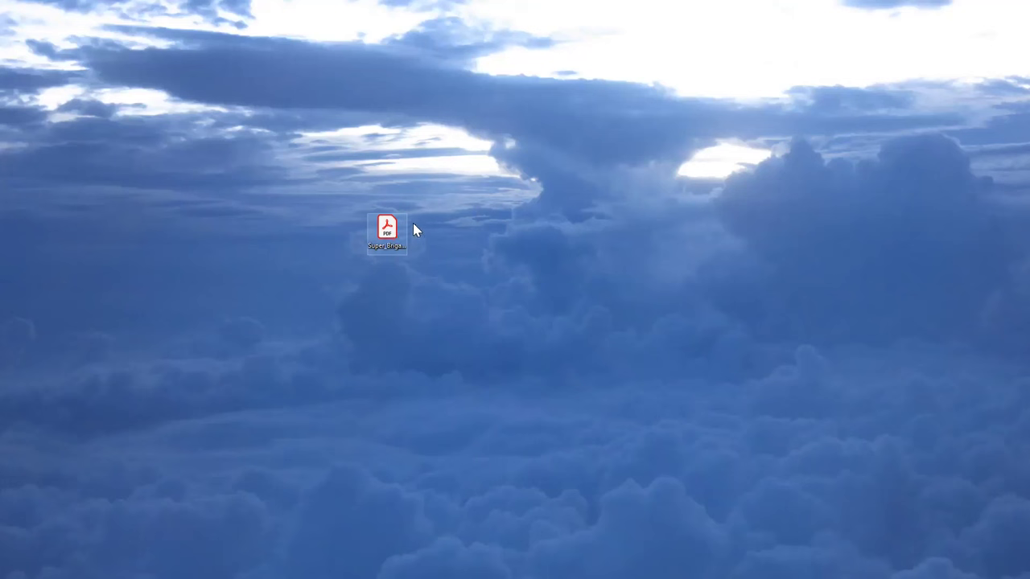
right_click(387, 231)
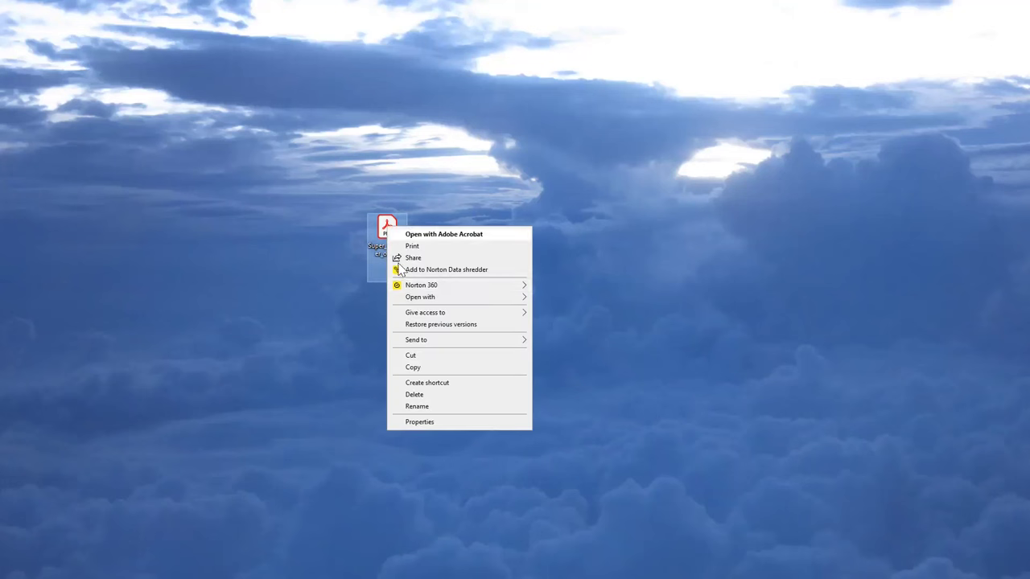
mouse_move(412, 300)
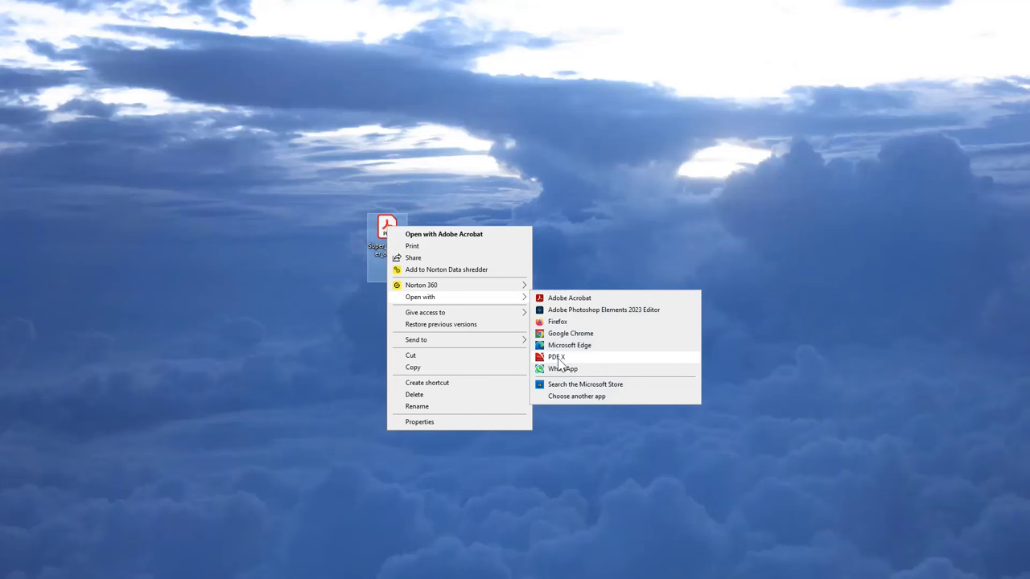
left_click(560, 359)
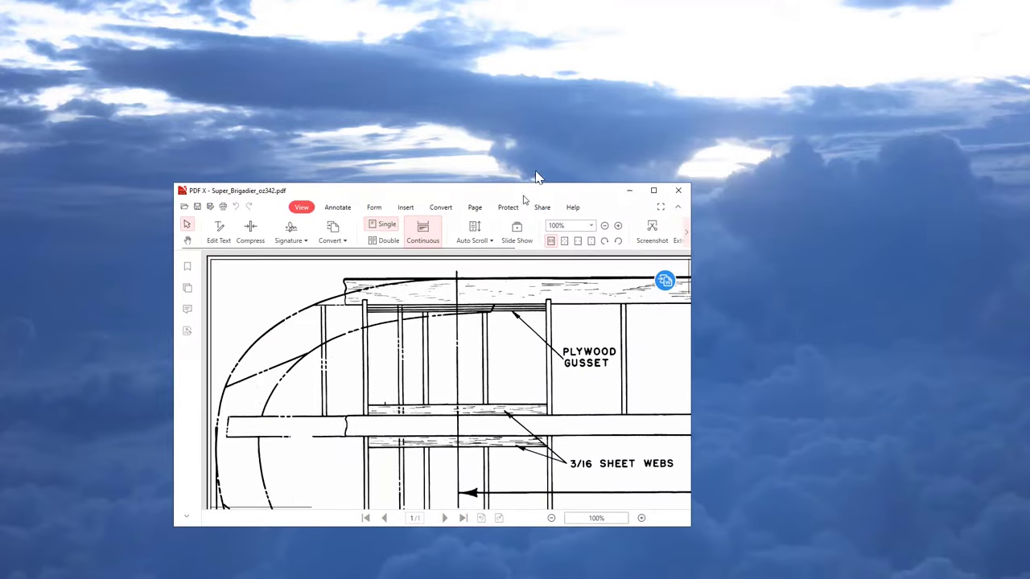
left_click_drag(534, 187, 648, 5)
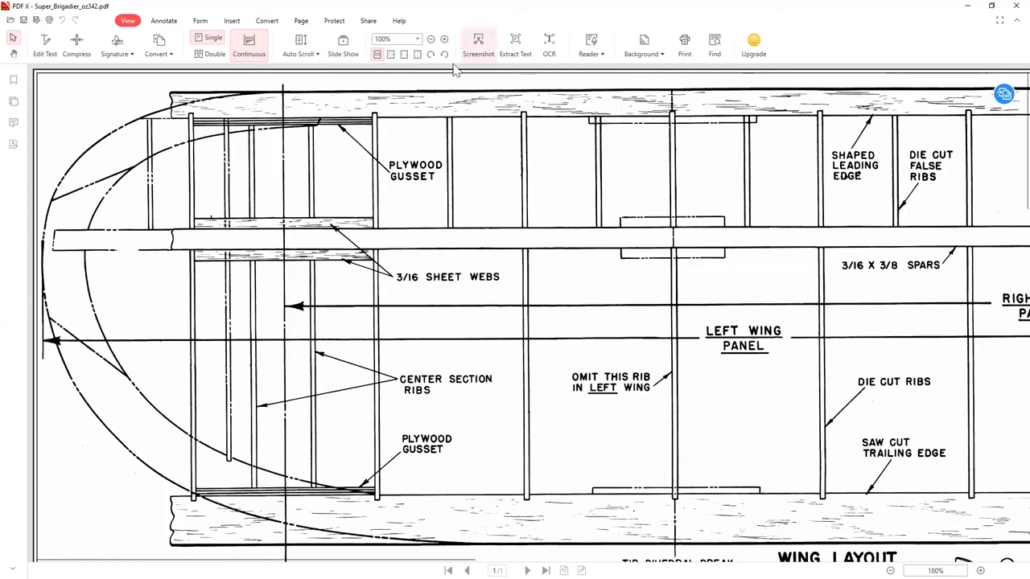
left_click(391, 55)
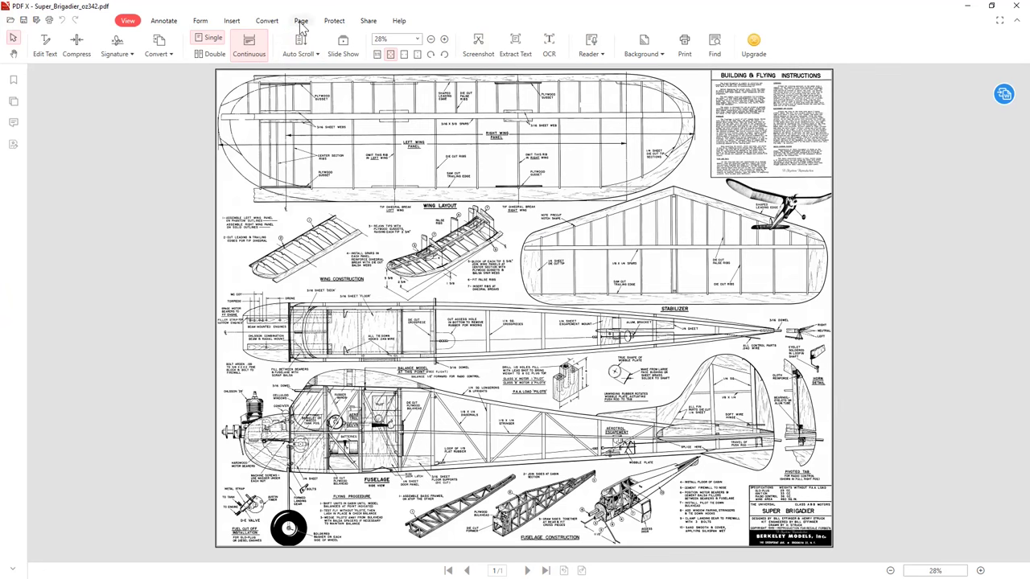
Crop the page to the wing layout, excluding the other drawings below and the building instructions beside it.
left_click(301, 22)
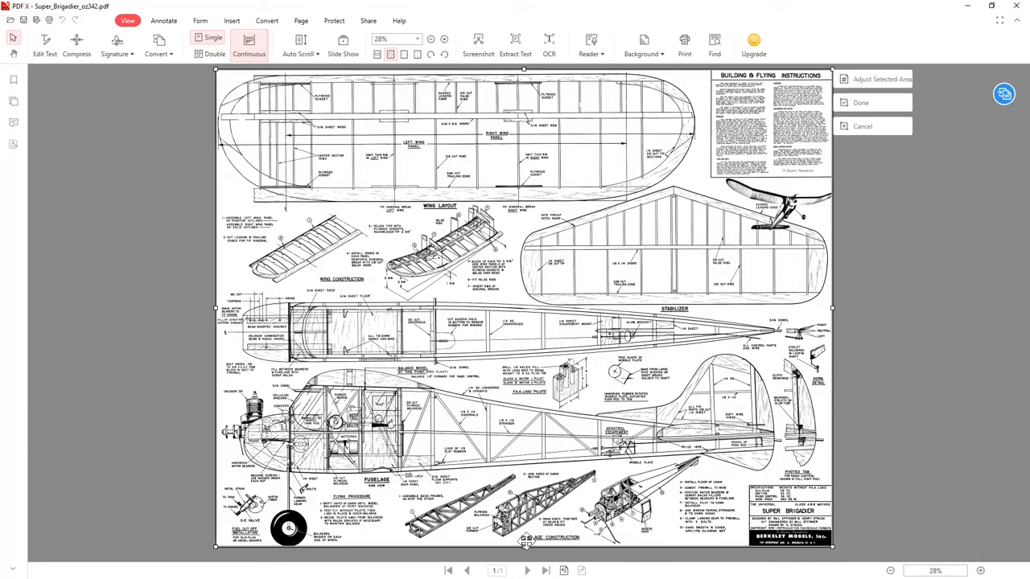
left_click_drag(524, 549, 548, 205)
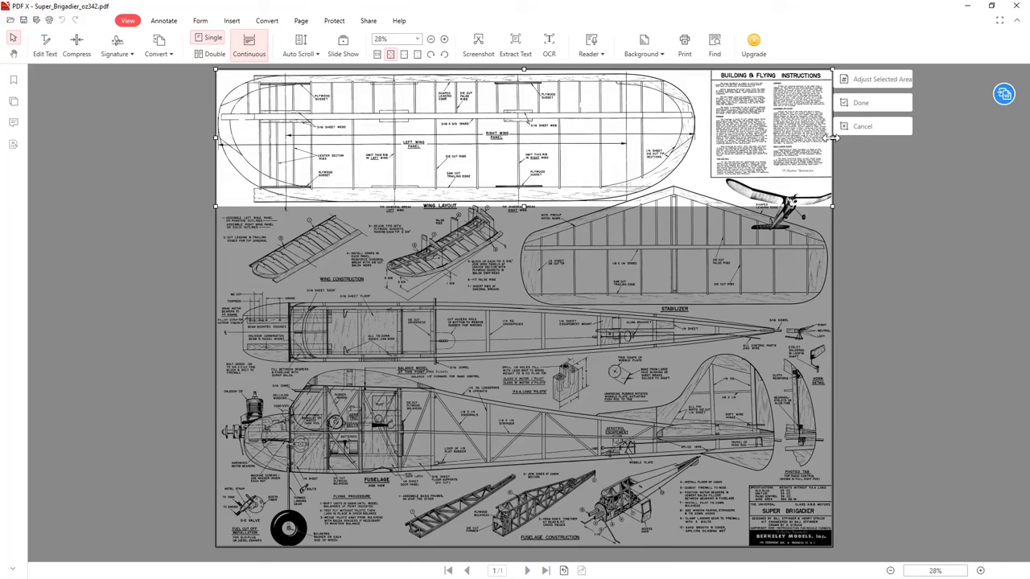
left_click_drag(833, 138, 698, 147)
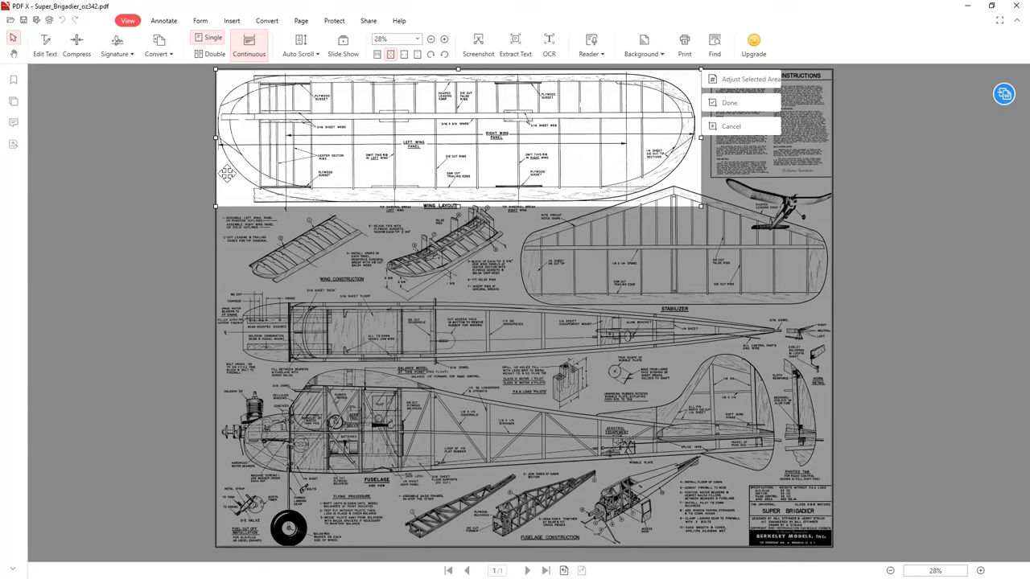
left_click(732, 103)
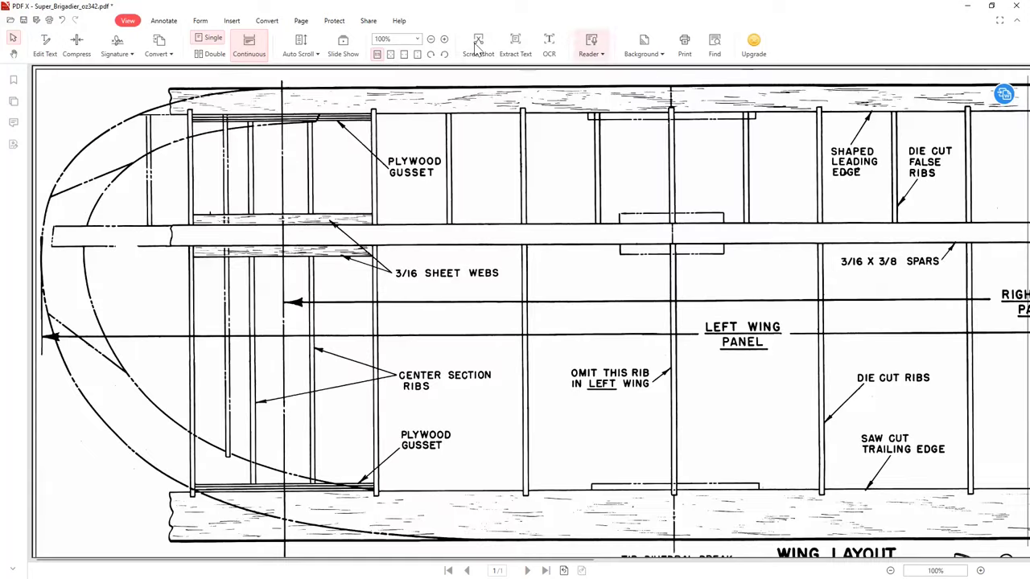
left_click(391, 56)
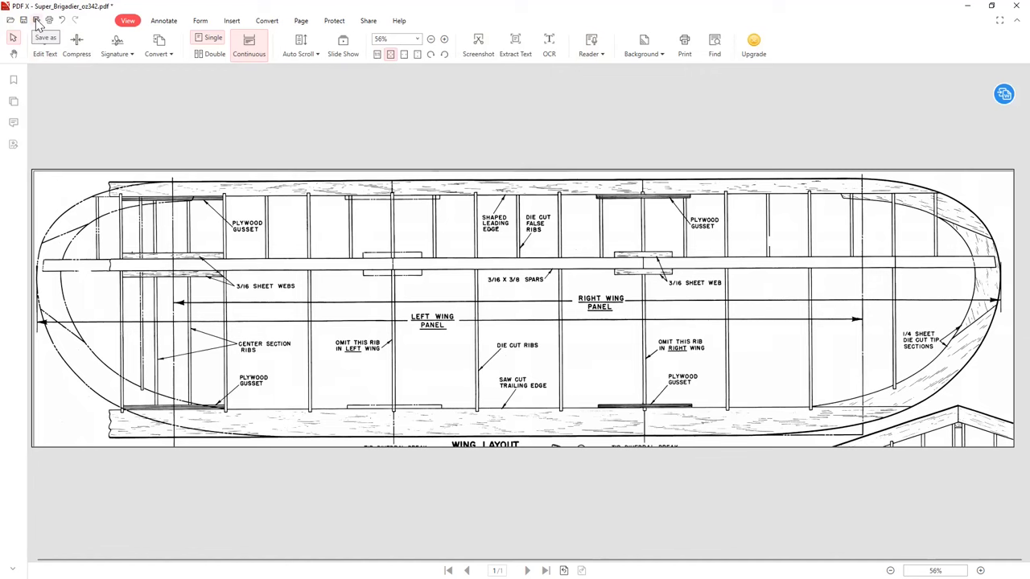
Save the cropped page to the desktop as a new PDF named Super_Brigadier_oz342 Copy Wing and close PDF X.
left_click(36, 21)
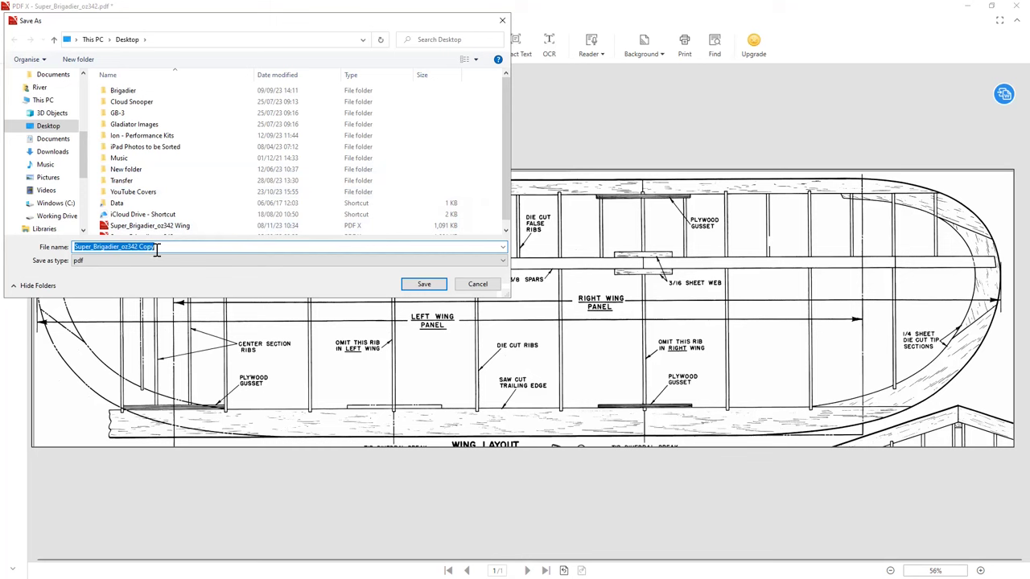
key("End")
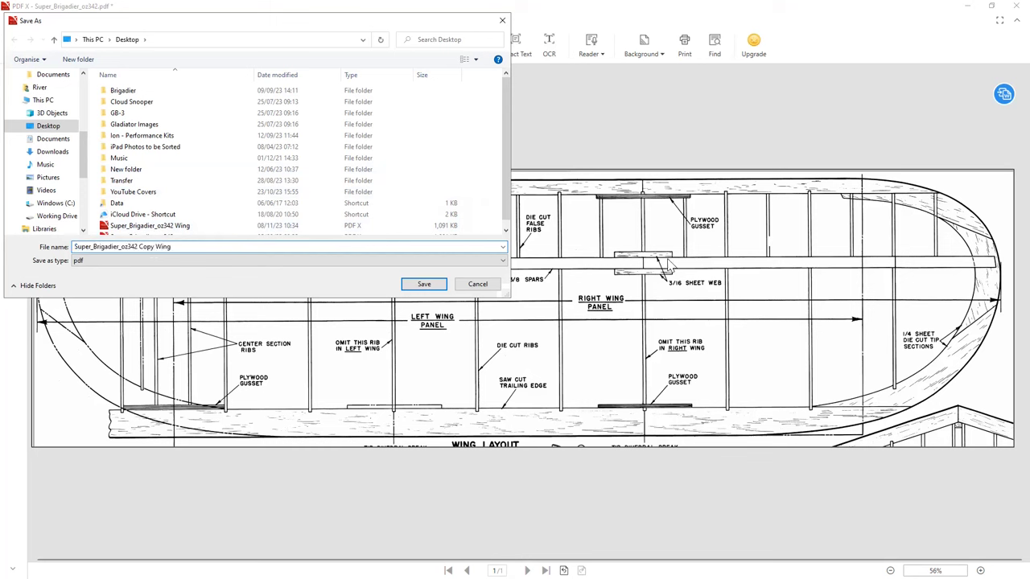
type("Wing")
left_click(424, 284)
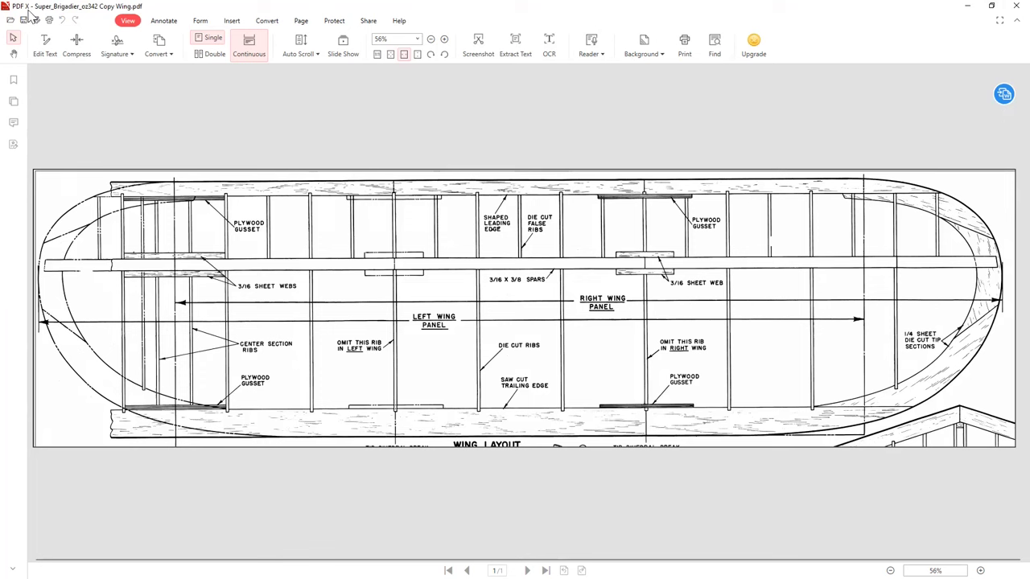
left_click(1016, 6)
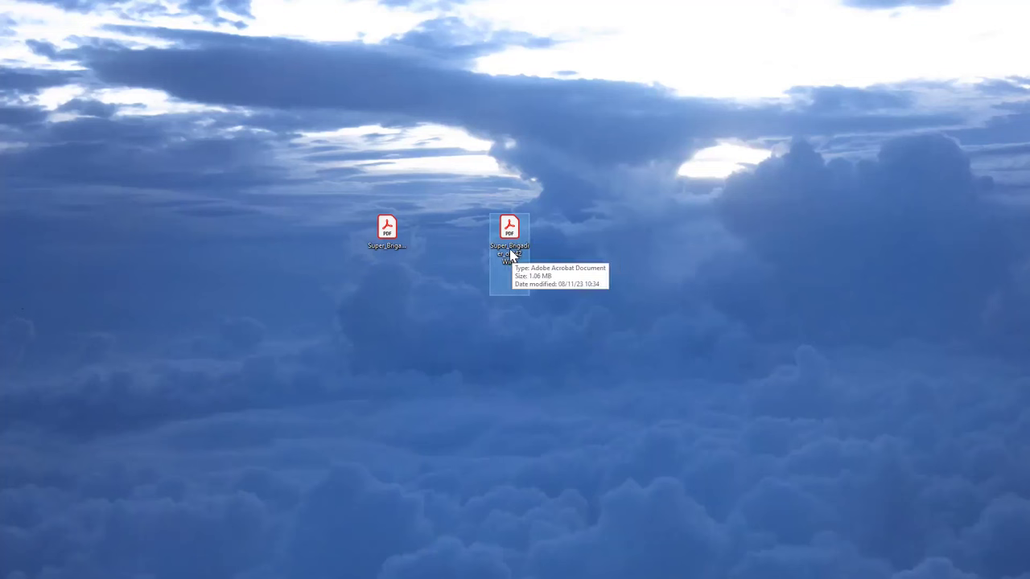
Open Super_Brigadier_oz342 Wing.pdf in Adobe Acrobat from the desktop, add the full Super_Brigadier_oz342.pdf plan and maximise the window.
right_click(510, 252)
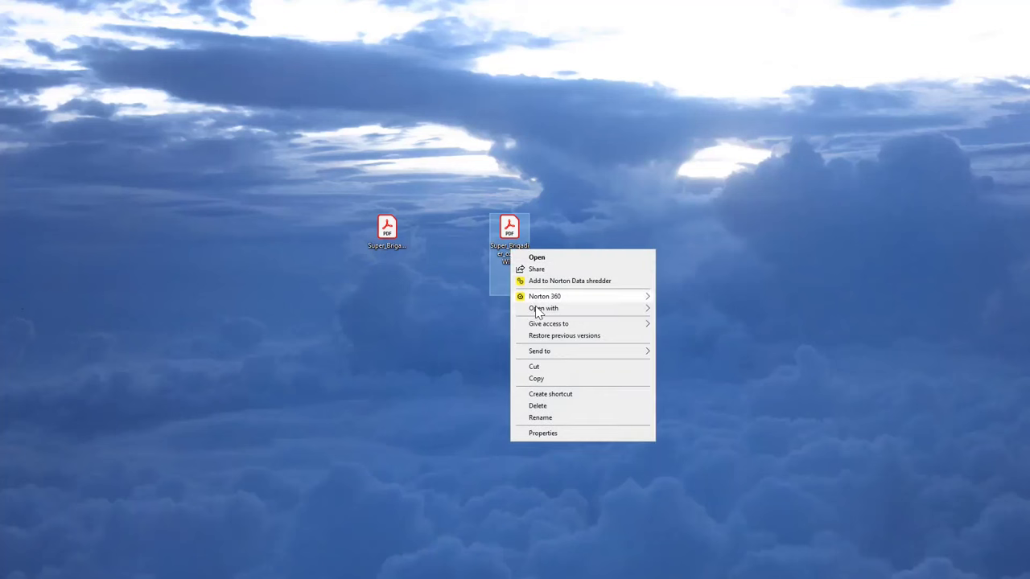
mouse_move(538, 311)
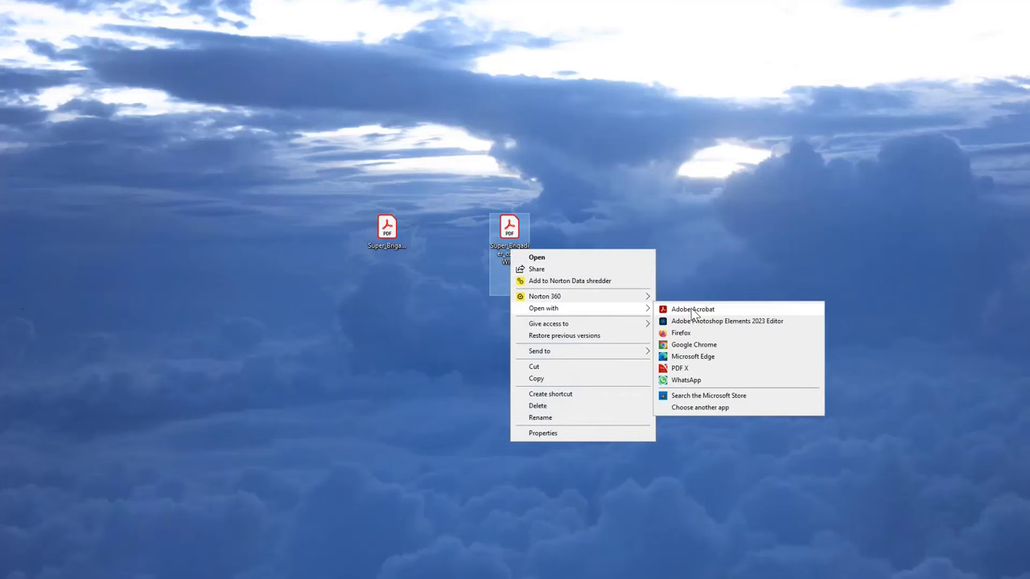
left_click(693, 313)
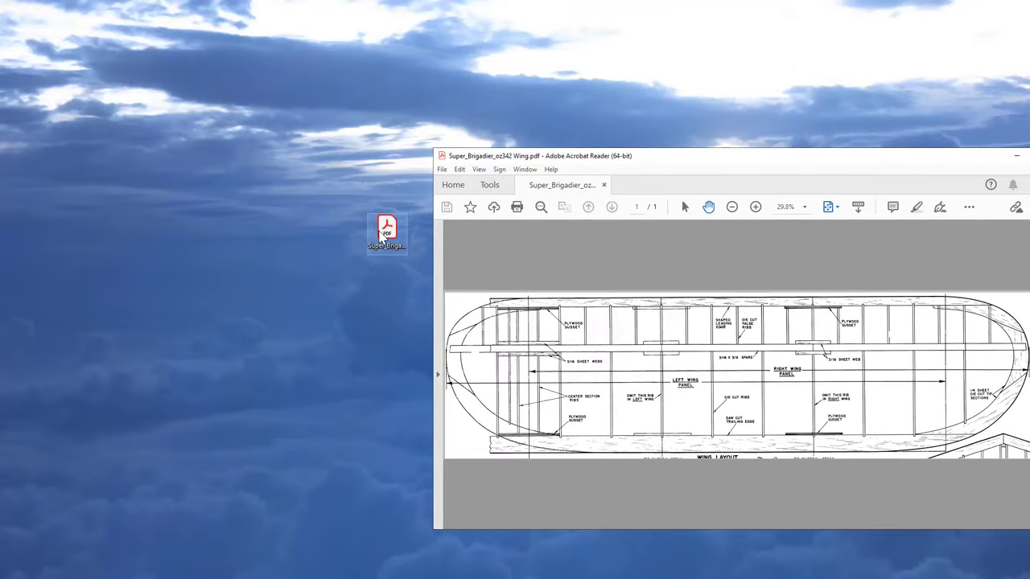
left_click(388, 231)
double_click(385, 235)
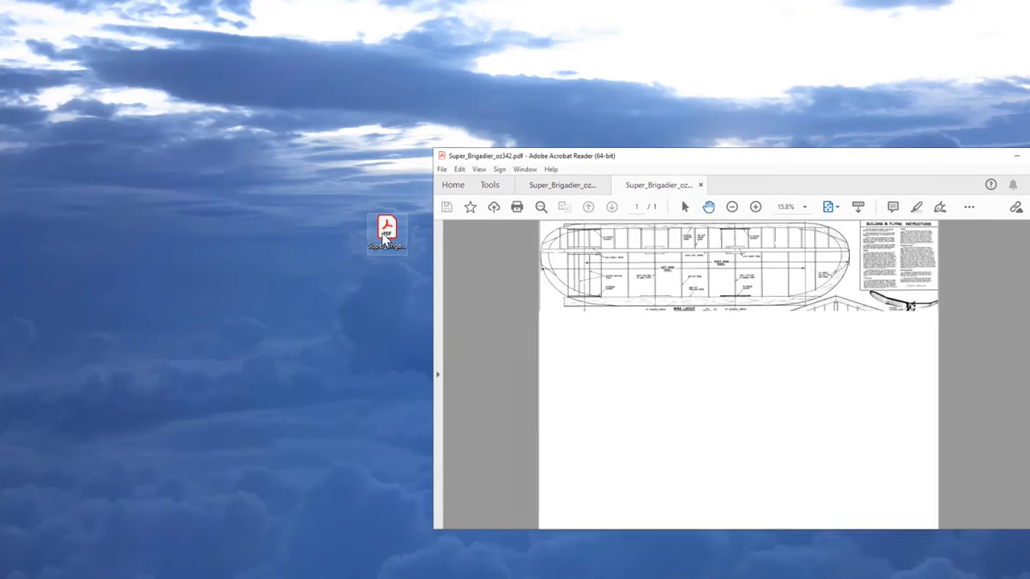
left_click_drag(839, 163, 676, 14)
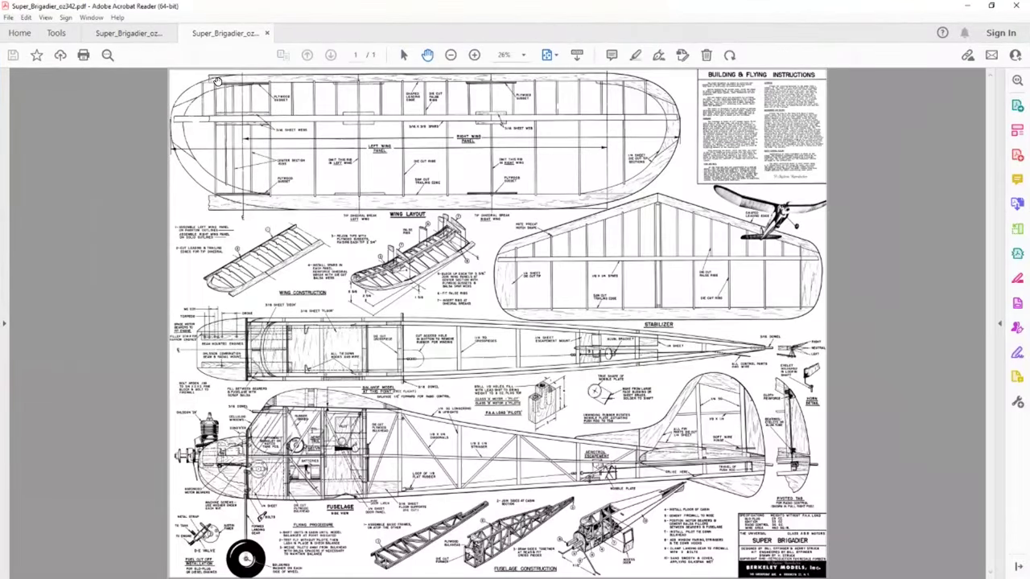
Compare the cropped wing document with the full plan and bring up the full plan's tiled print preview.
left_click(114, 34)
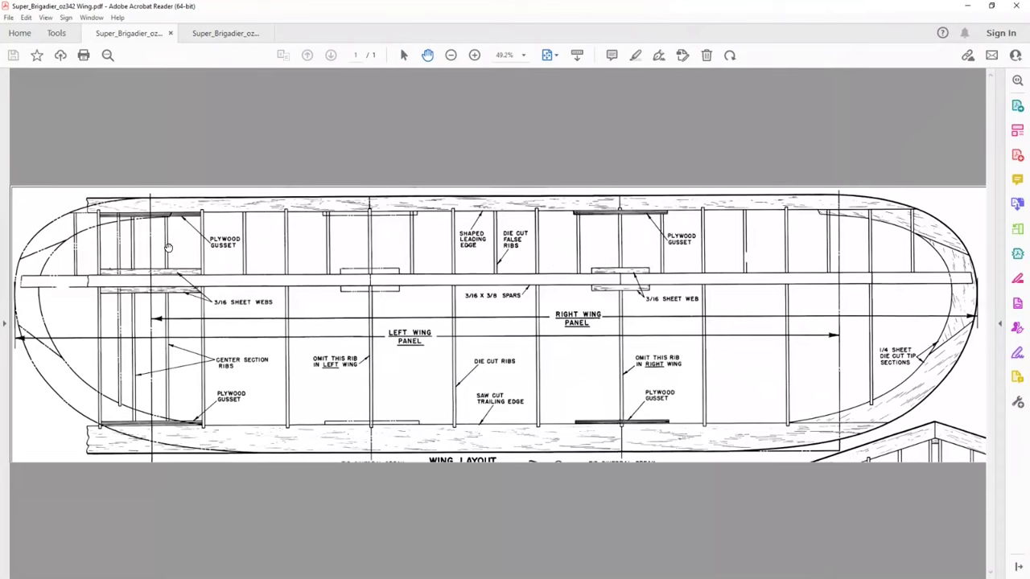
left_click(237, 35)
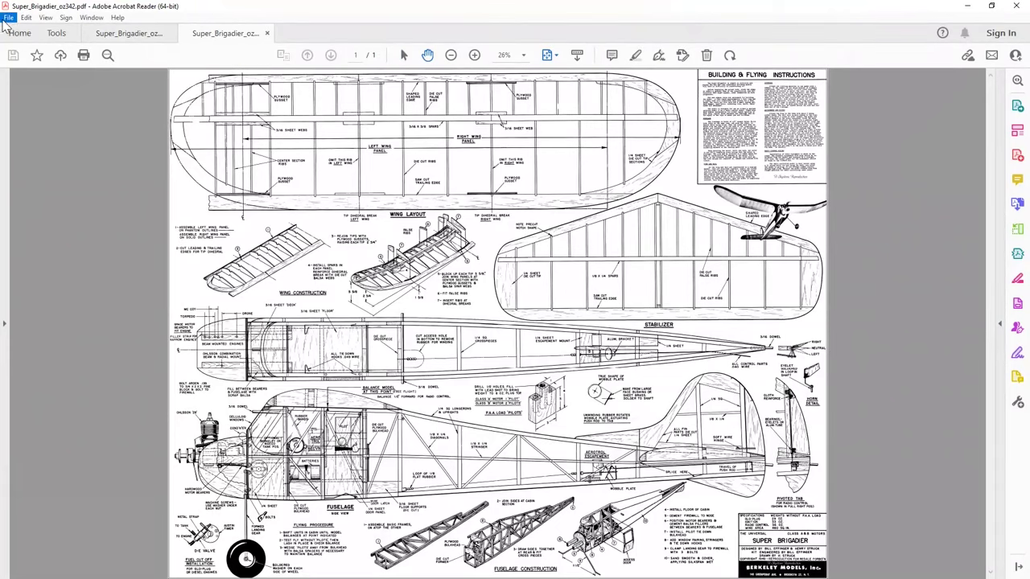
left_click(7, 18)
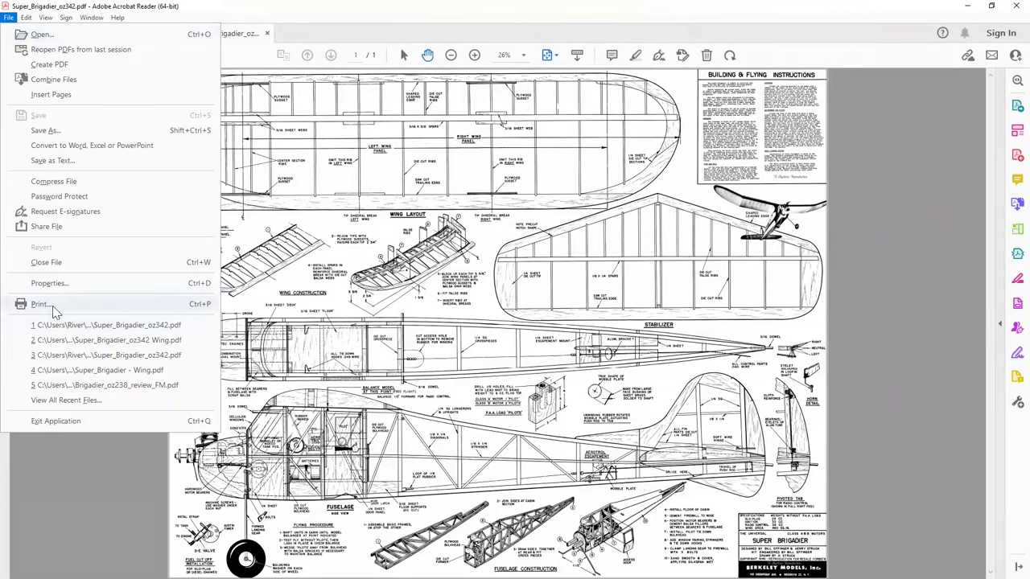
left_click(52, 307)
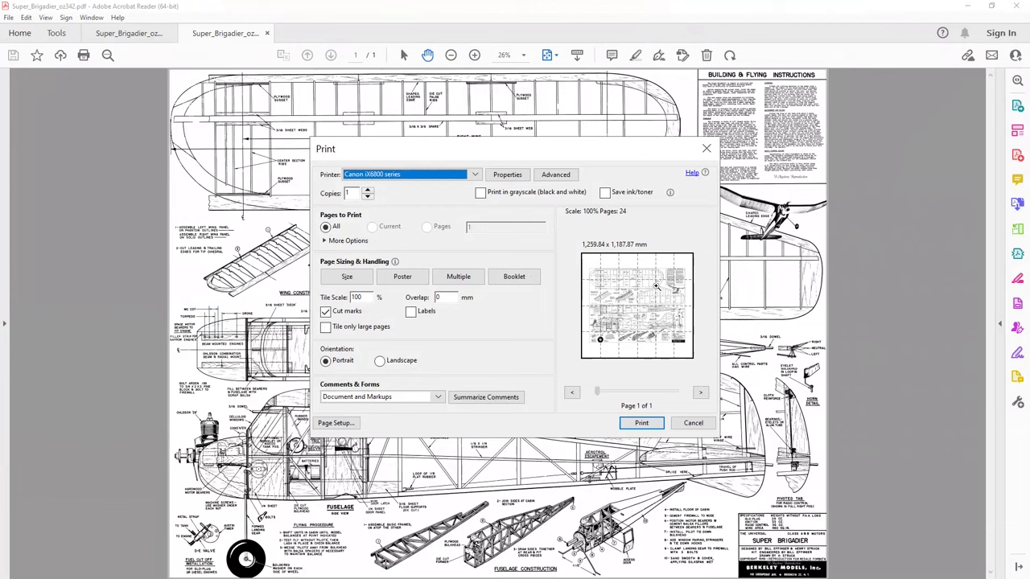
Dismiss the full plan's print preview, bring up the cropped wing document's tiled print preview and check the printer's paper size.
left_click(706, 423)
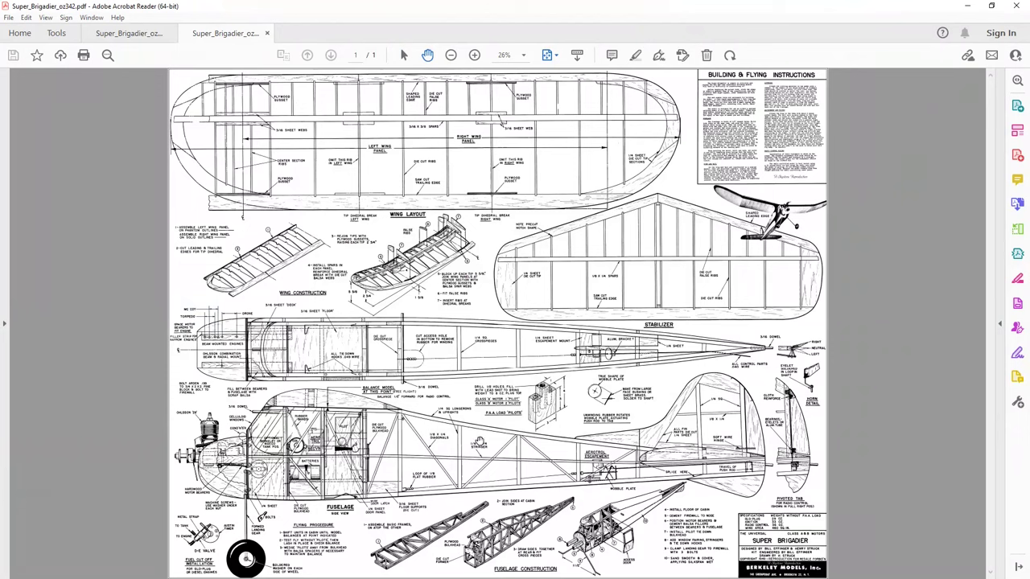
left_click(129, 34)
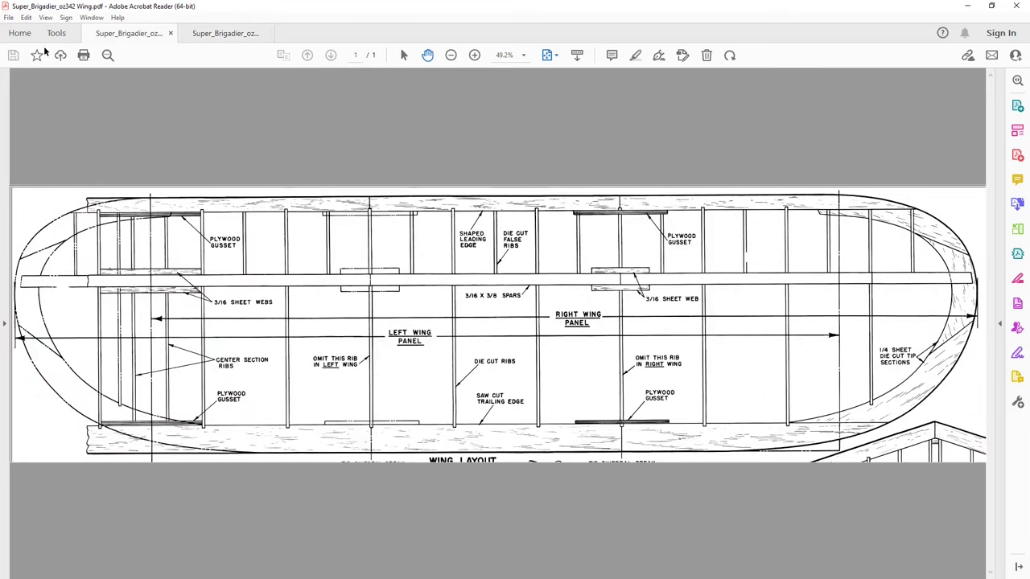
left_click(8, 18)
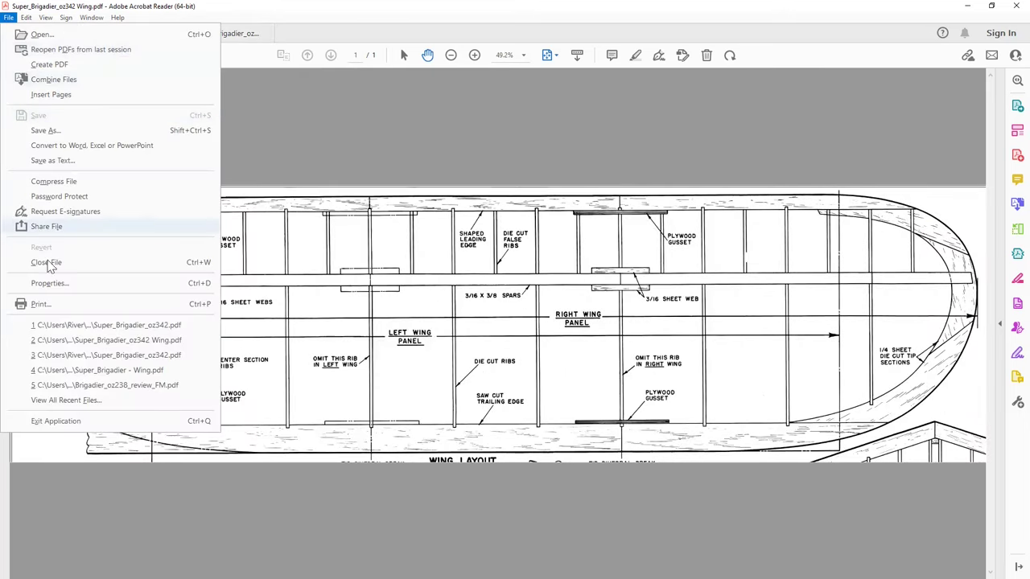
left_click(38, 307)
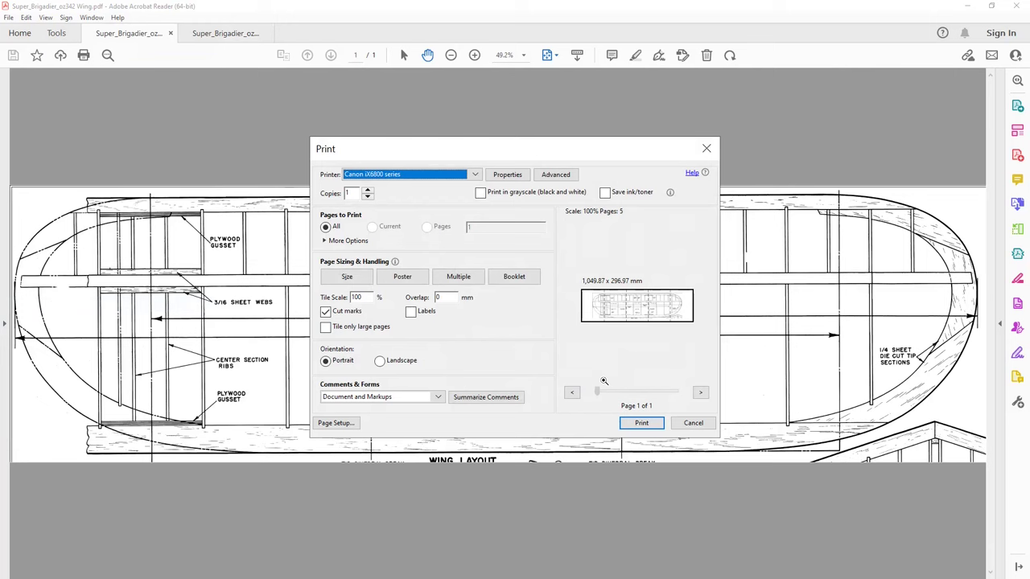
left_click(504, 175)
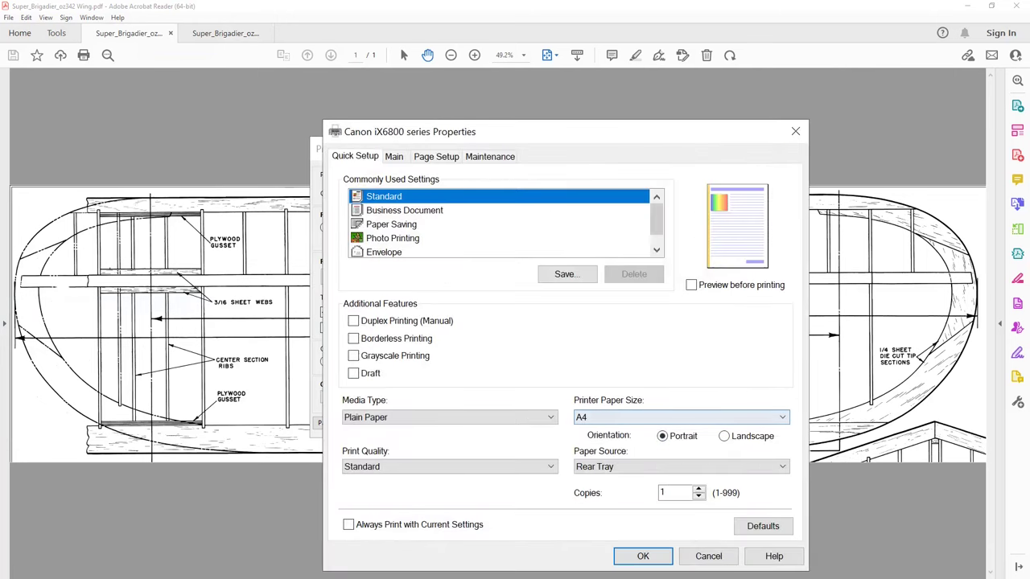
left_click(643, 556)
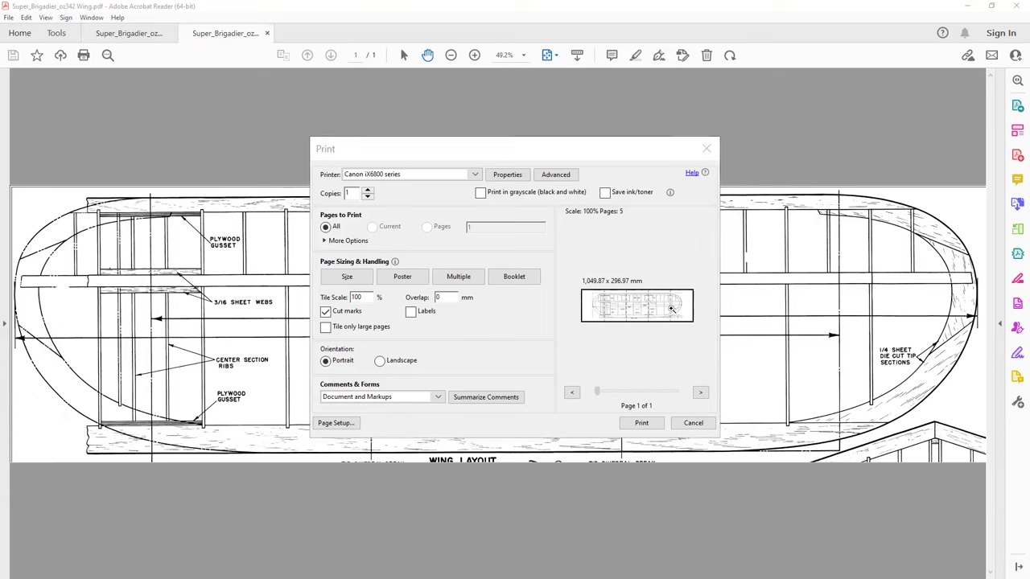
Set the Canon iX6800 paper size to A3 and print the wing layout as a poster at 100% tile scale.
left_click(509, 174)
left_click(621, 420)
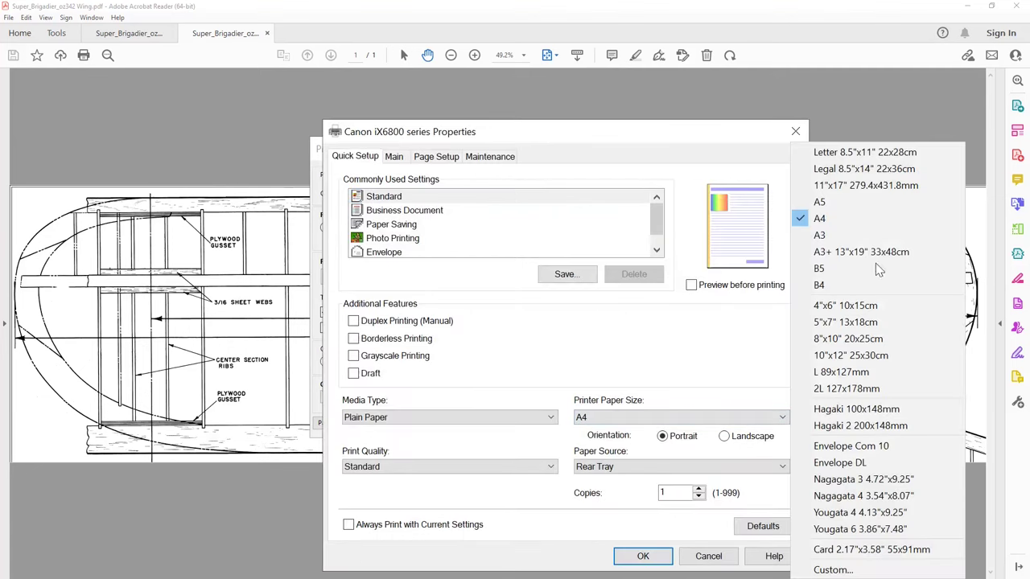
left_click(844, 234)
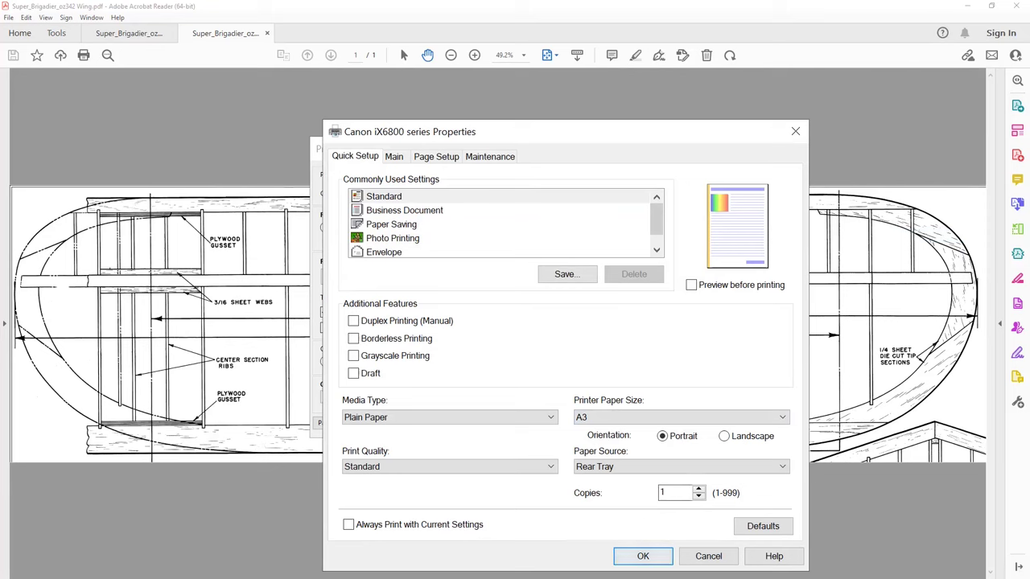
left_click(643, 556)
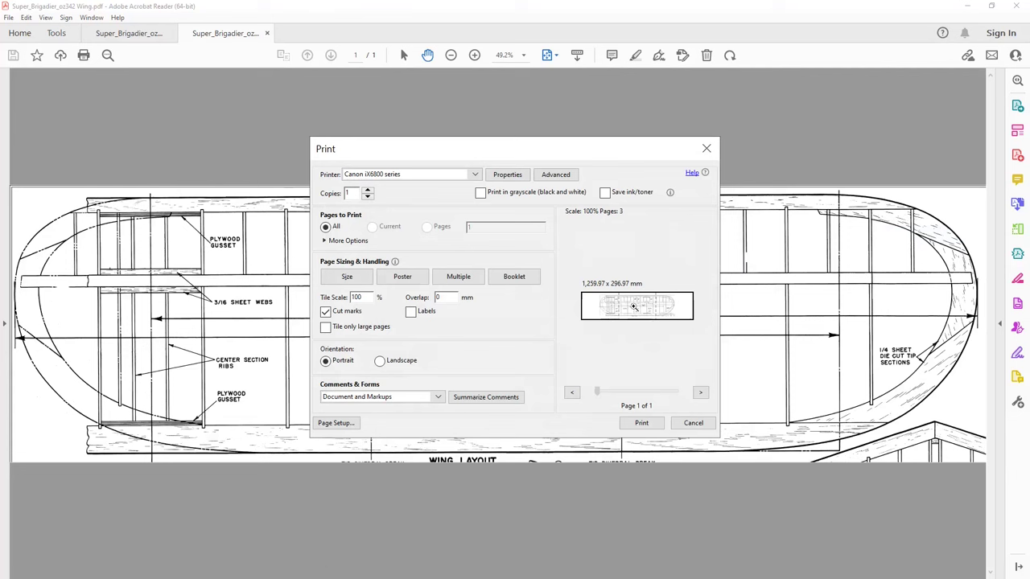
left_click(656, 423)
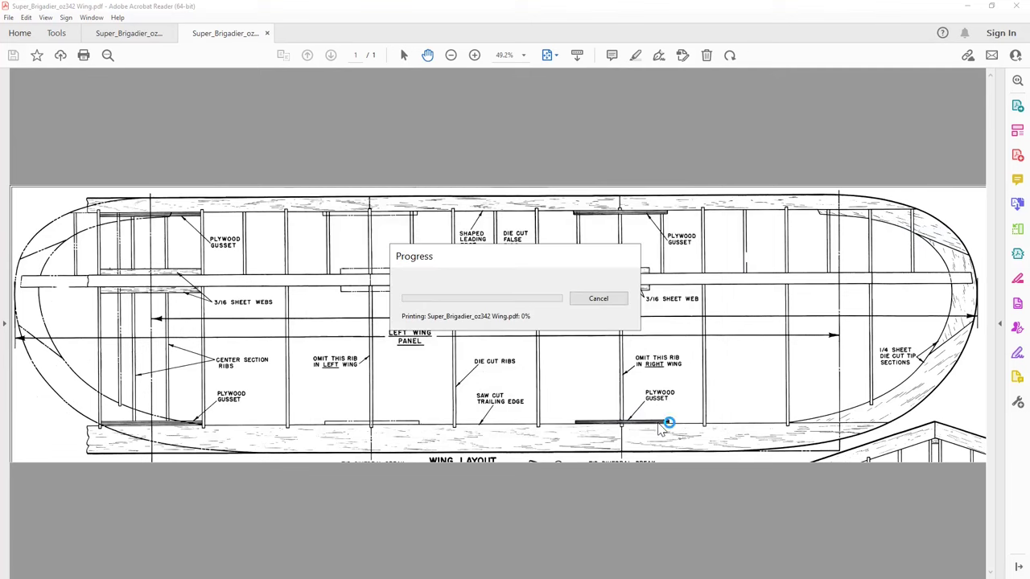